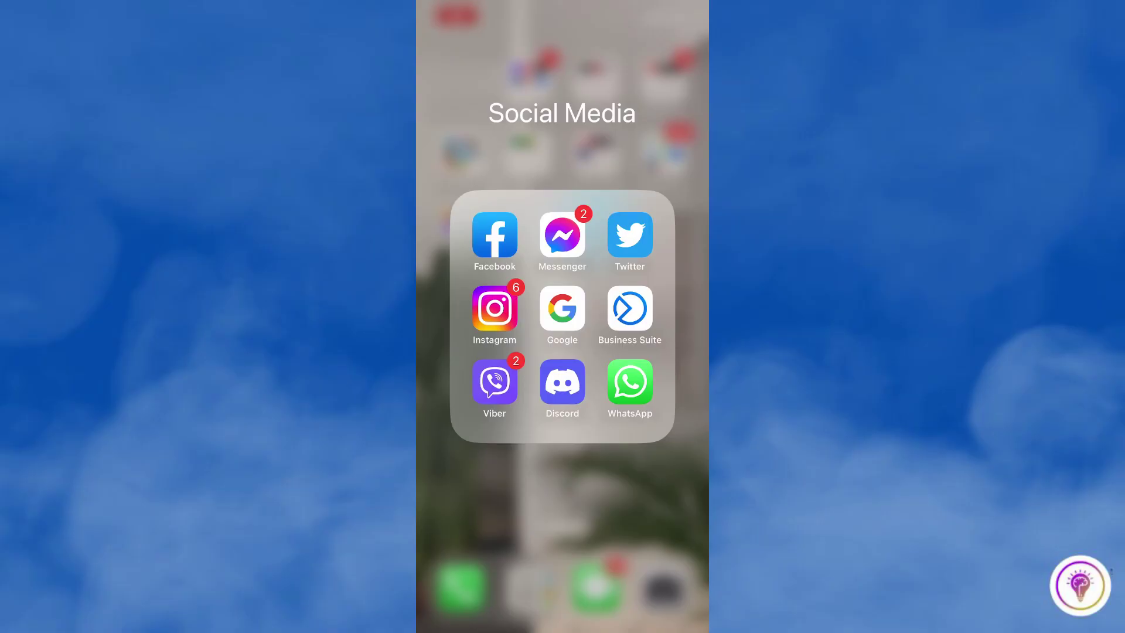
# Step: Launch Facebook and go to your own profile from the Menu tab
pyautogui.click(495, 235)
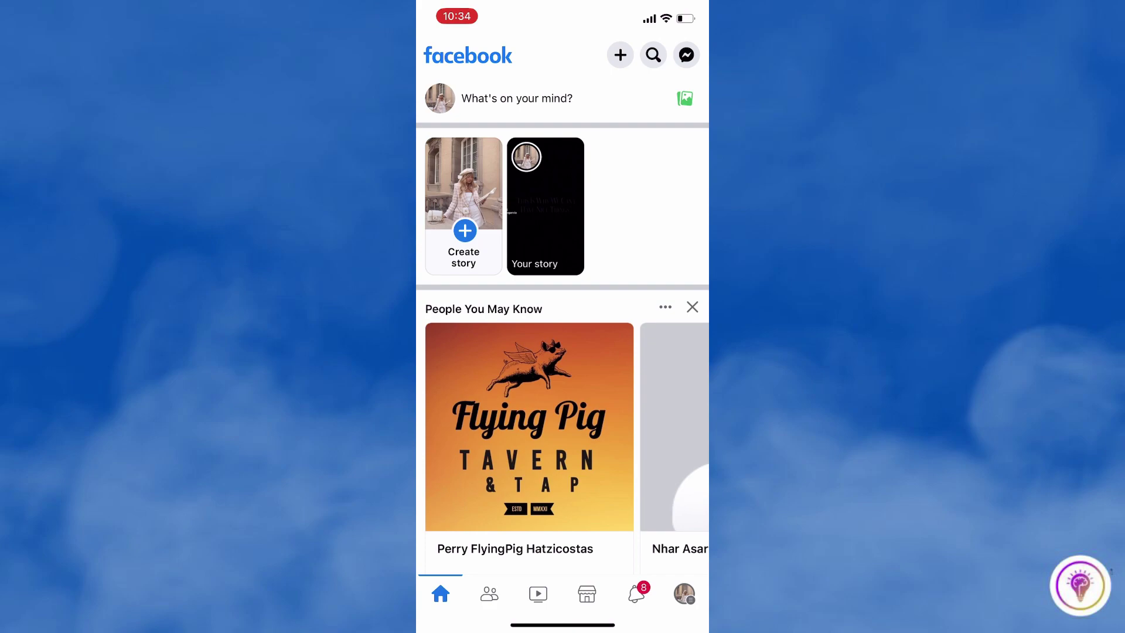
pyautogui.click(684, 593)
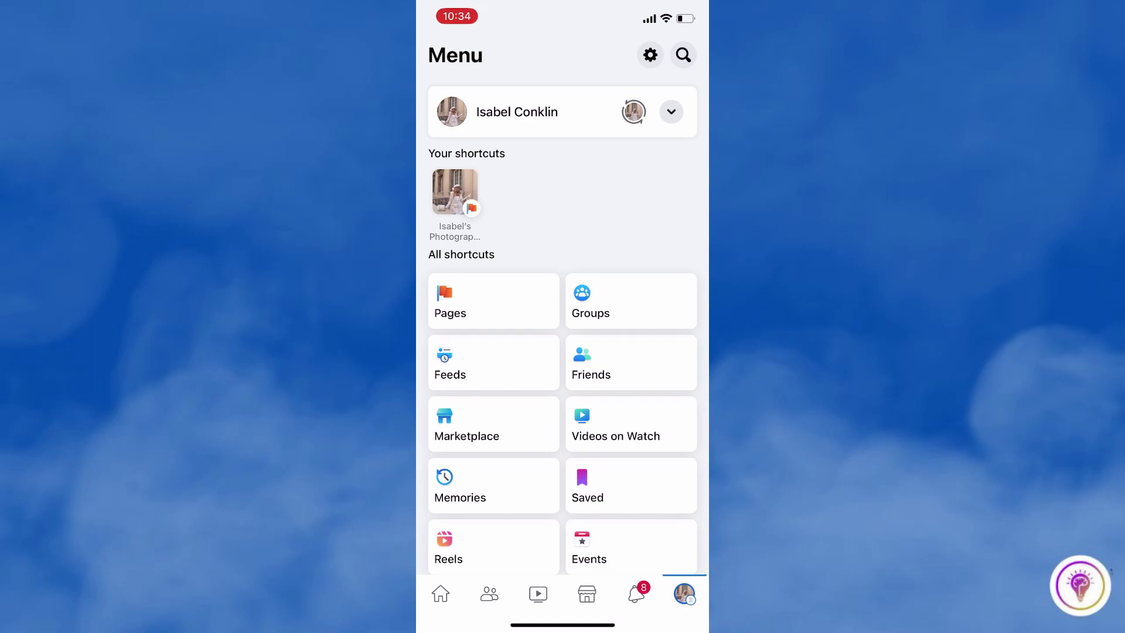
pyautogui.click(516, 111)
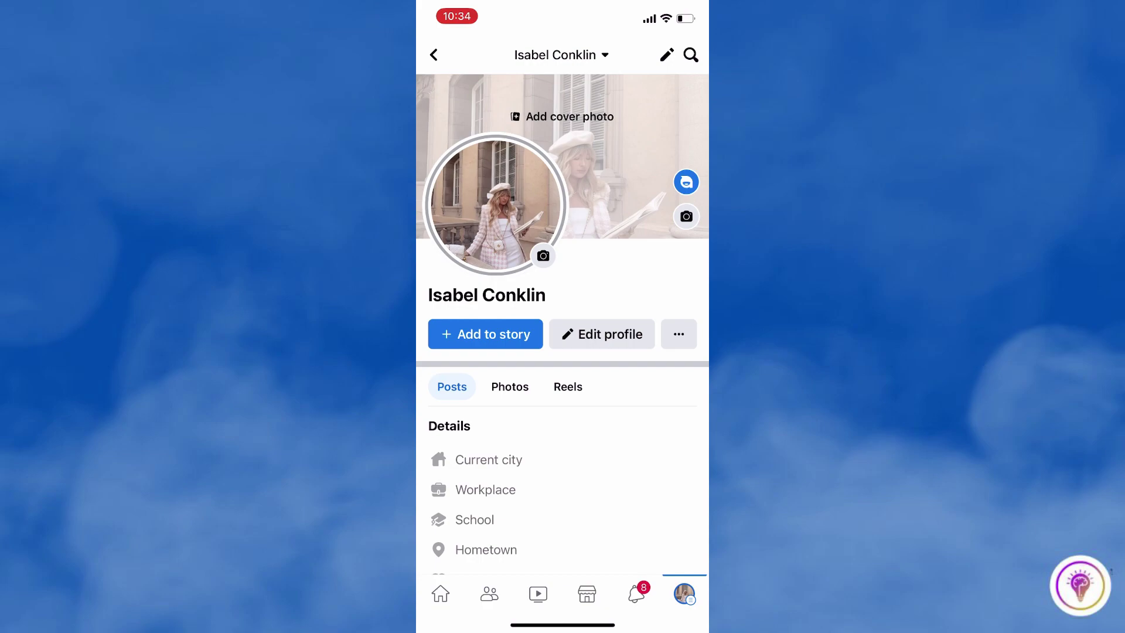
pyautogui.scroll(-1, 562, 326)
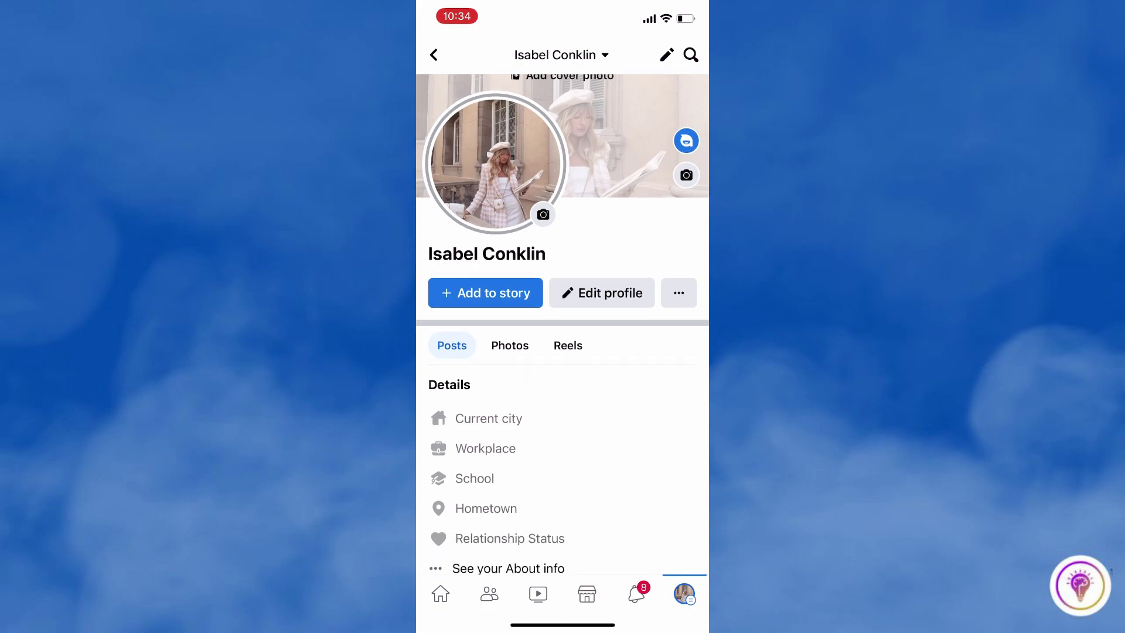
# Step: Open Story archive through the profile's Archive settings to show the Jul 13 story
pyautogui.click(679, 293)
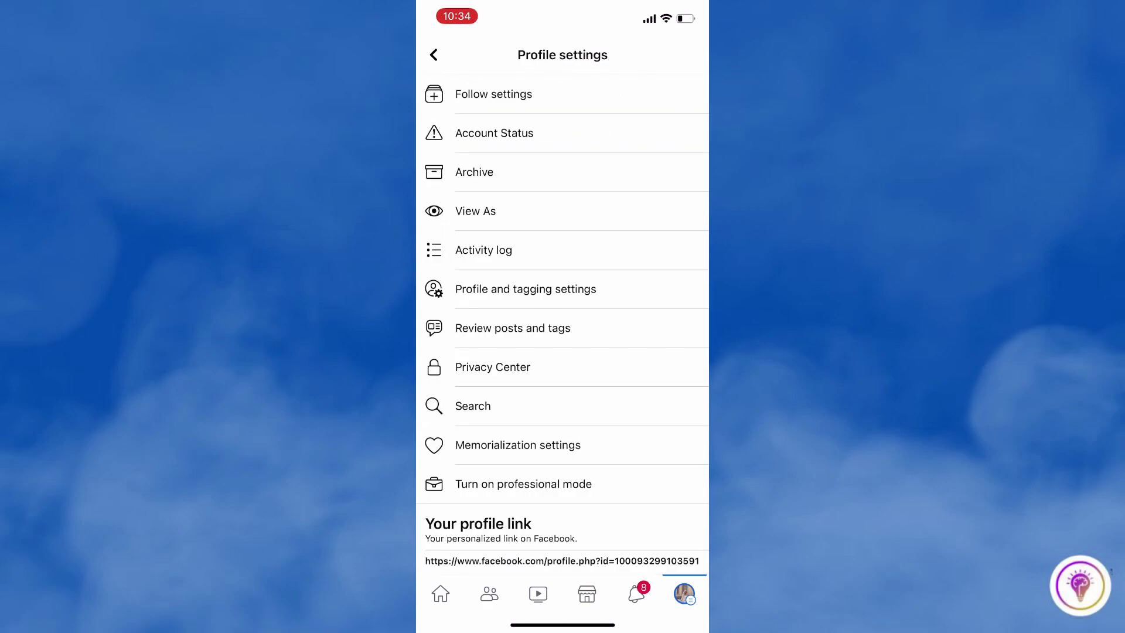
pyautogui.click(474, 171)
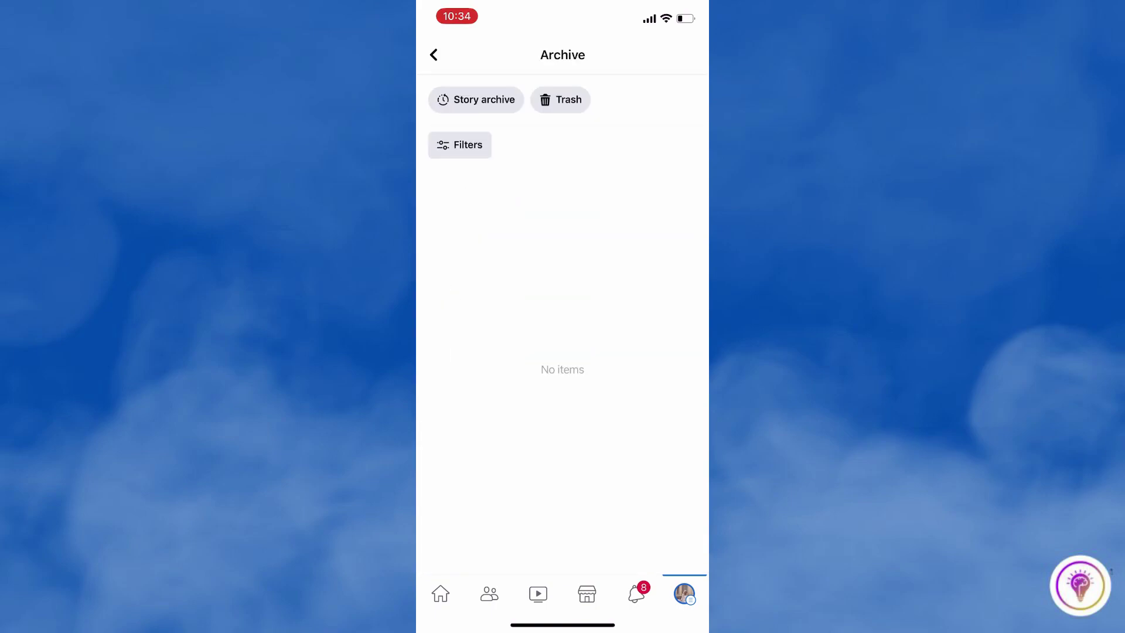
pyautogui.click(476, 99)
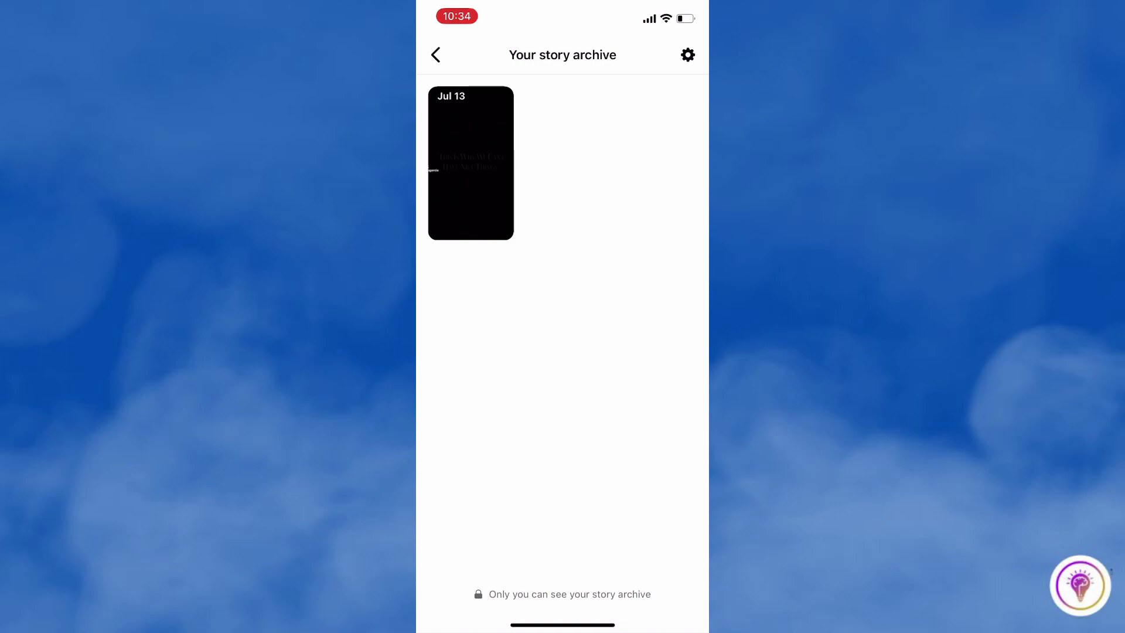
# Step: Open the archived Jul 13 story and choose 'Save this story' from its menu
pyautogui.click(470, 162)
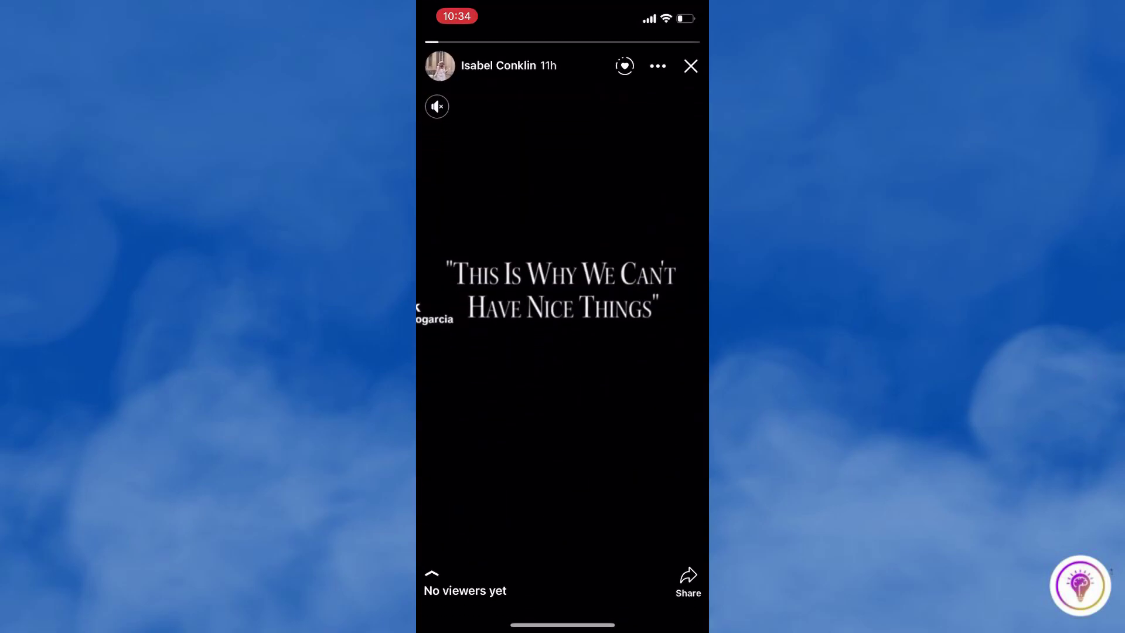
pyautogui.click(657, 65)
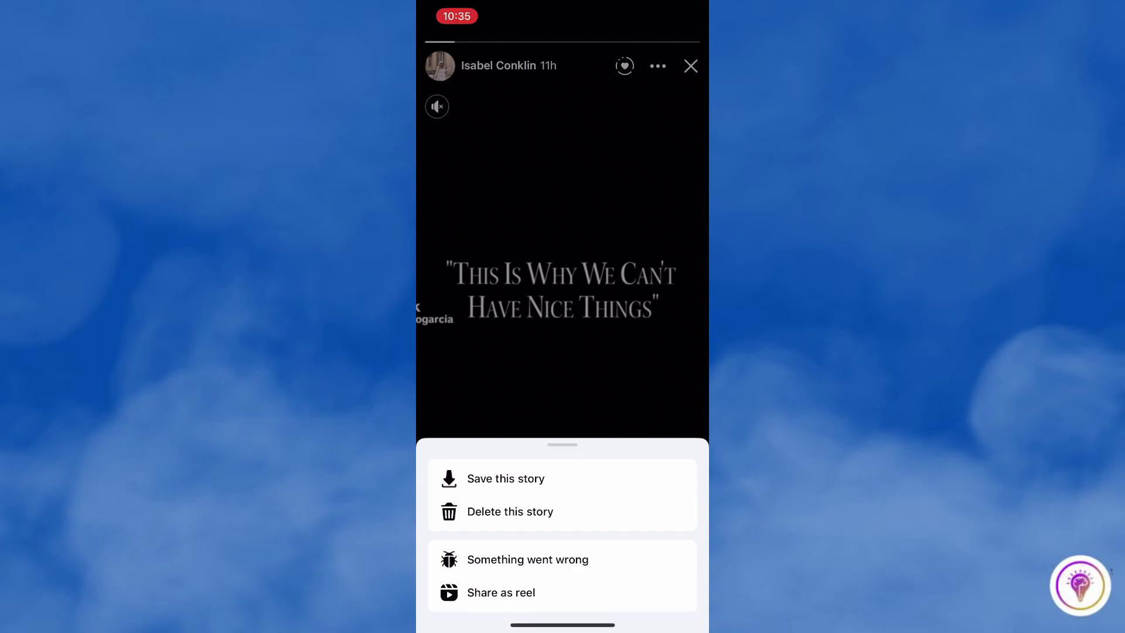
pyautogui.click(505, 478)
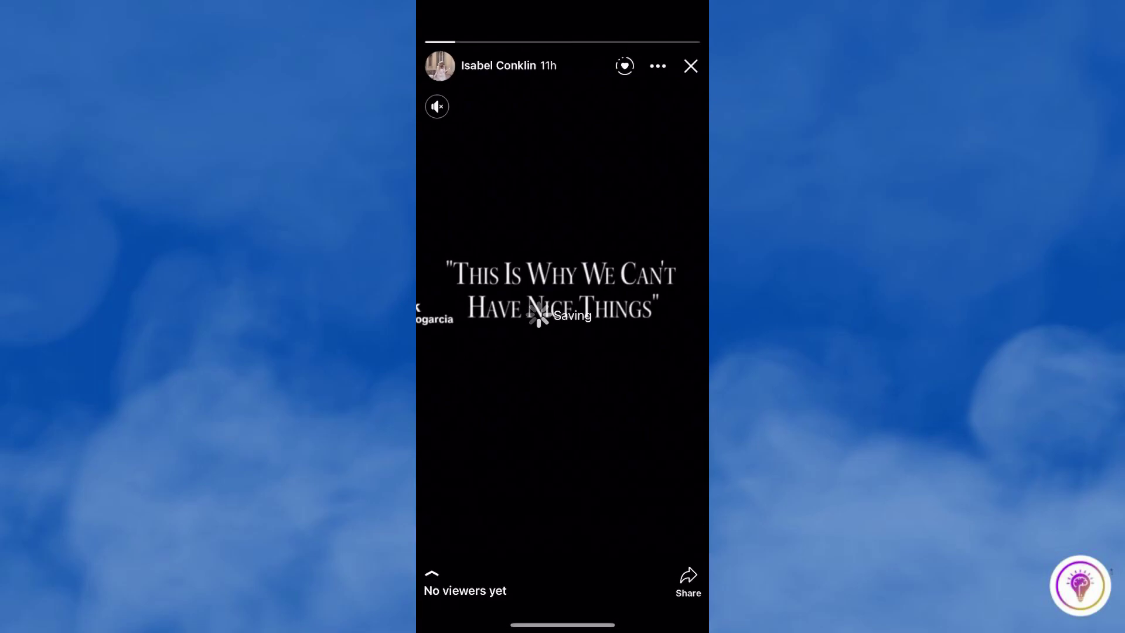
# Step: Open the saved story video, dated Today, in Photos and play it full screen
pyautogui.moveTo(564, 625); pyautogui.dragTo(563, 352)
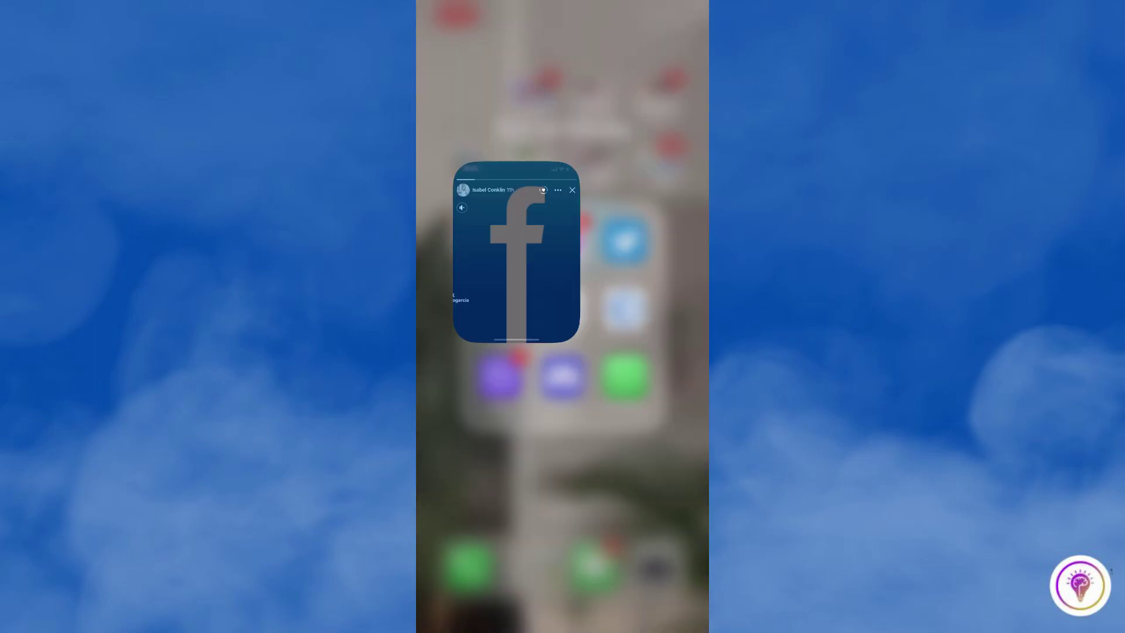
pyautogui.moveTo(493, 352); pyautogui.dragTo(668, 352)
pyautogui.click(666, 155)
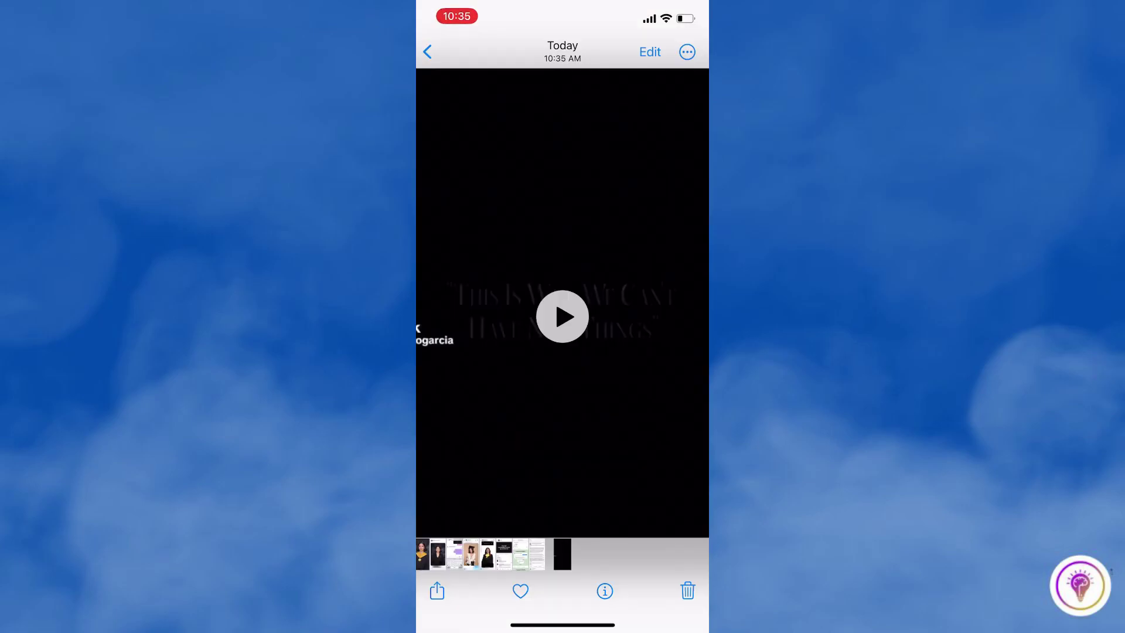
pyautogui.click(562, 422)
pyautogui.click(563, 423)
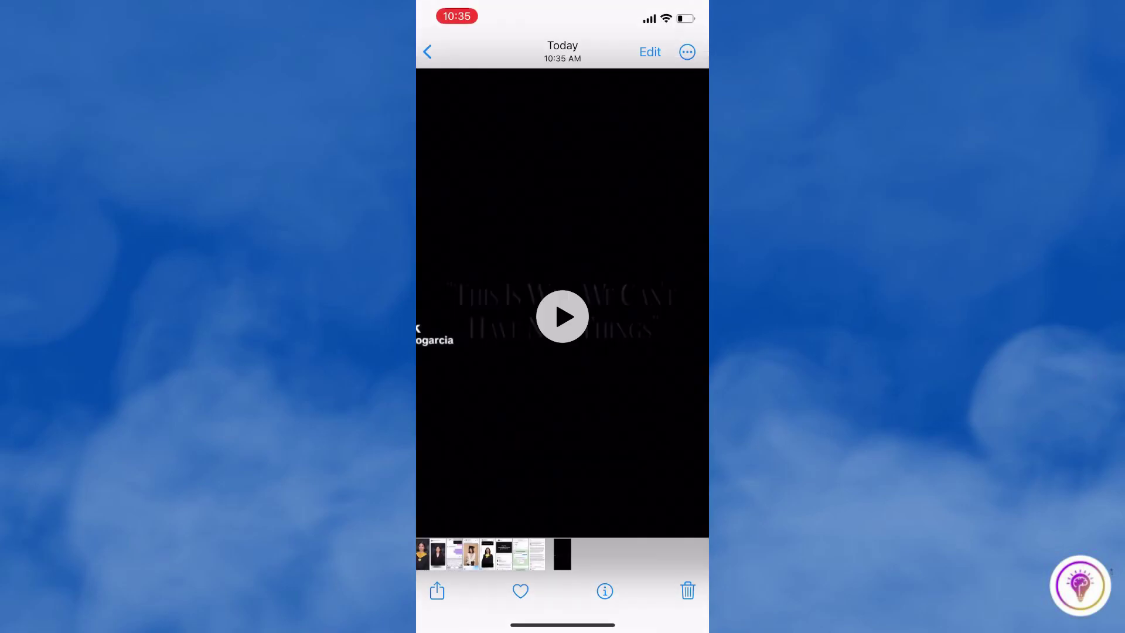